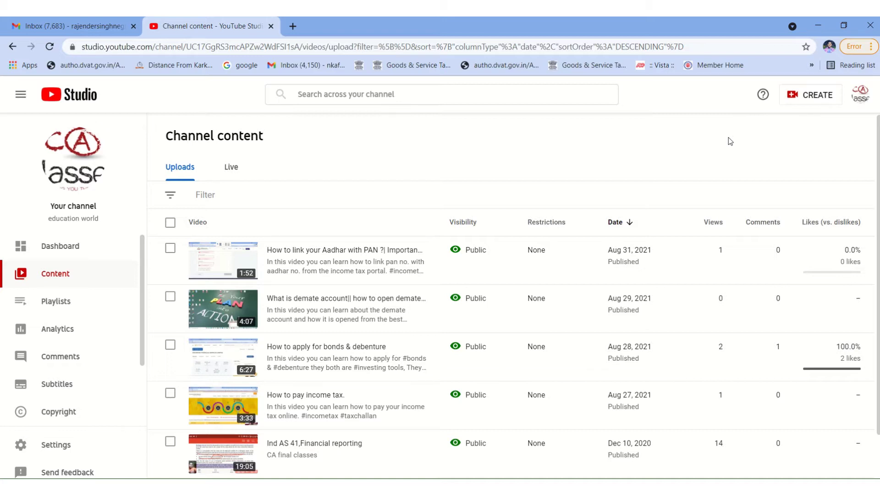
Open razorpay.com in a new browser tab and log in to the dashboard with the saved credentials
click(292, 26)
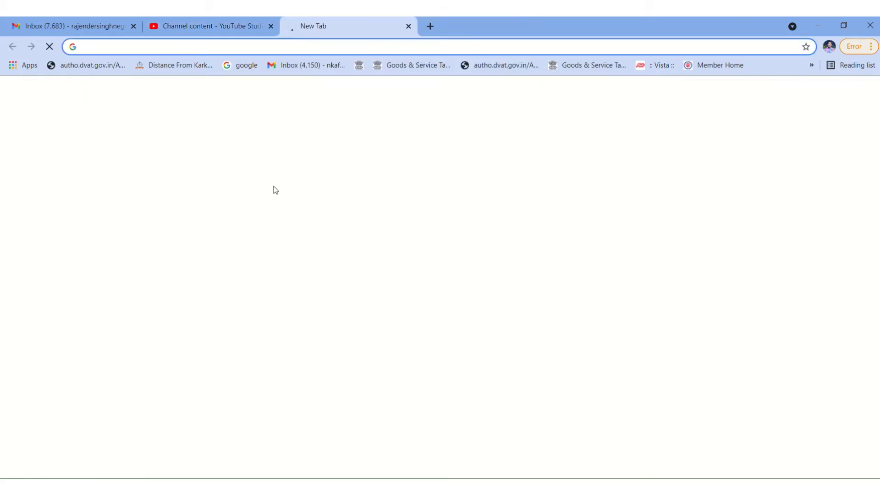
text(razo)
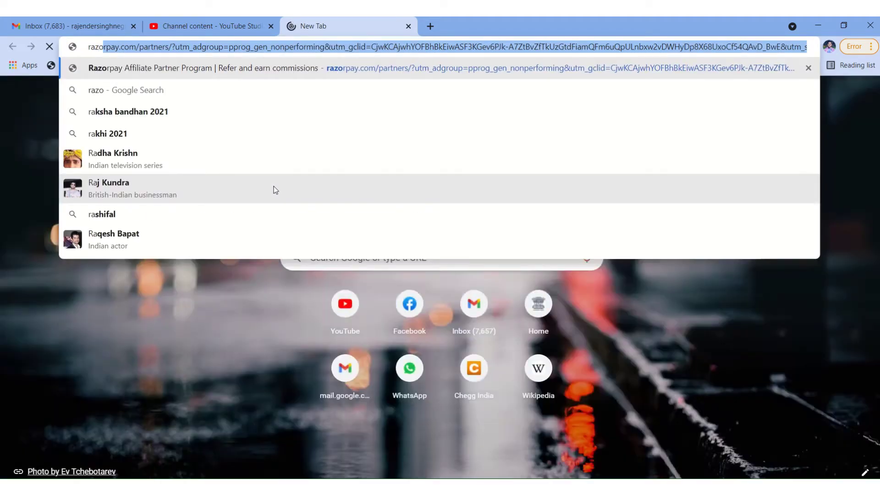
text(rpay.com)
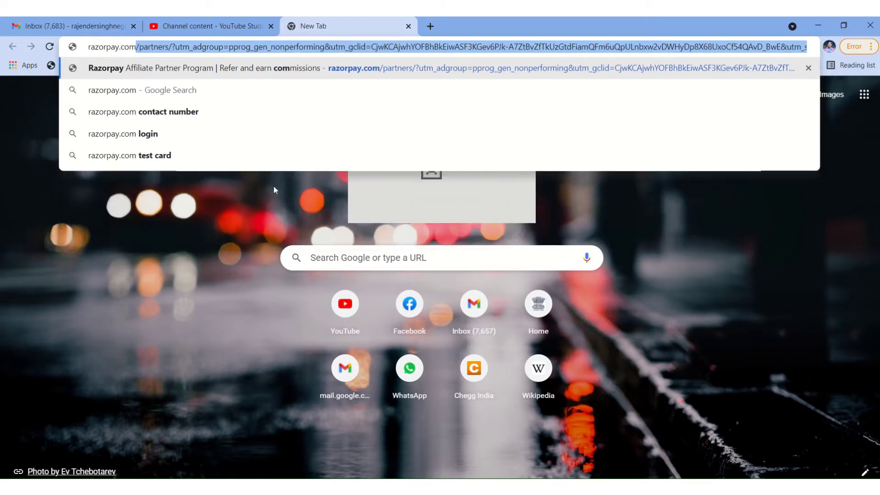
key(Delete)
key(Return)
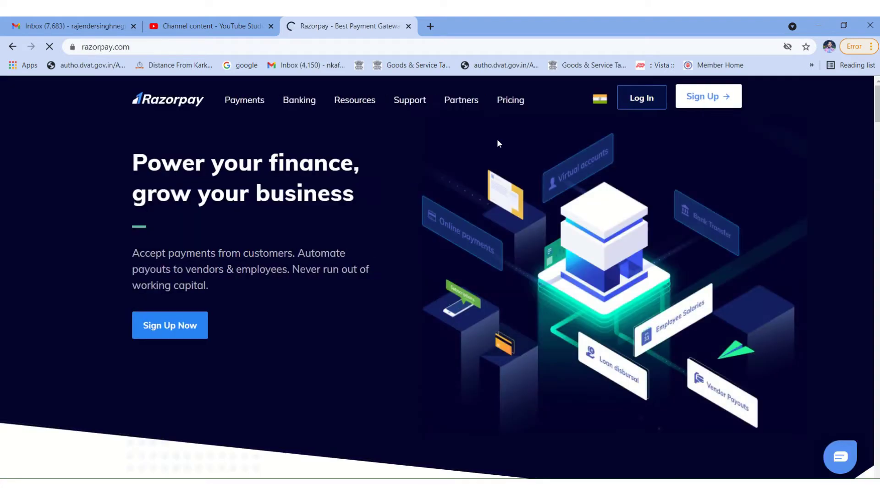
click(639, 108)
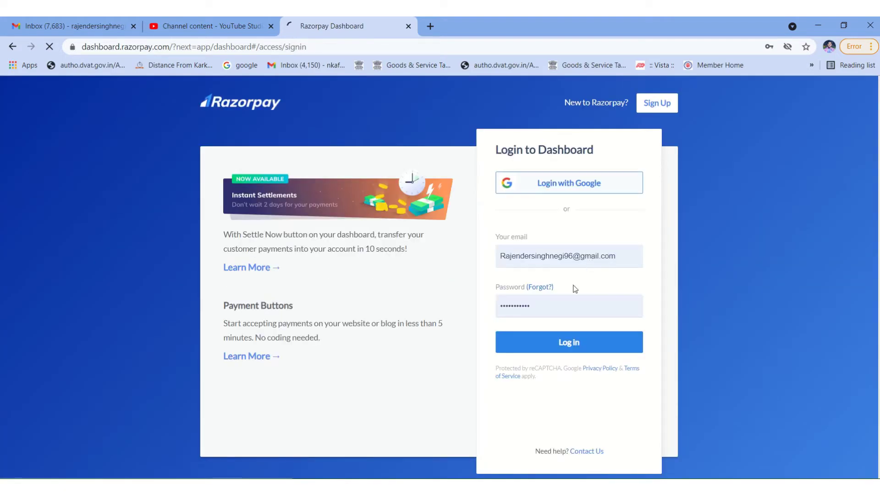
click(544, 347)
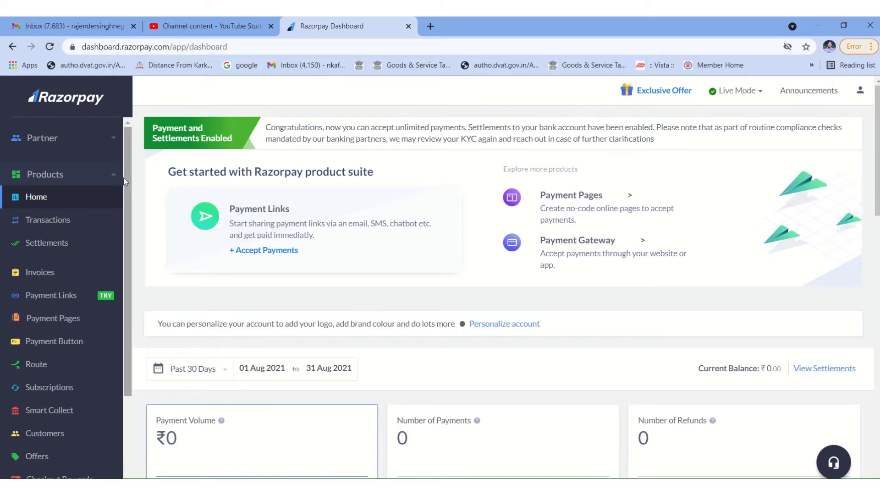
Open the "Payment way" entry in the payment pages list and bring it up for editing
drag(123, 177, 126, 224)
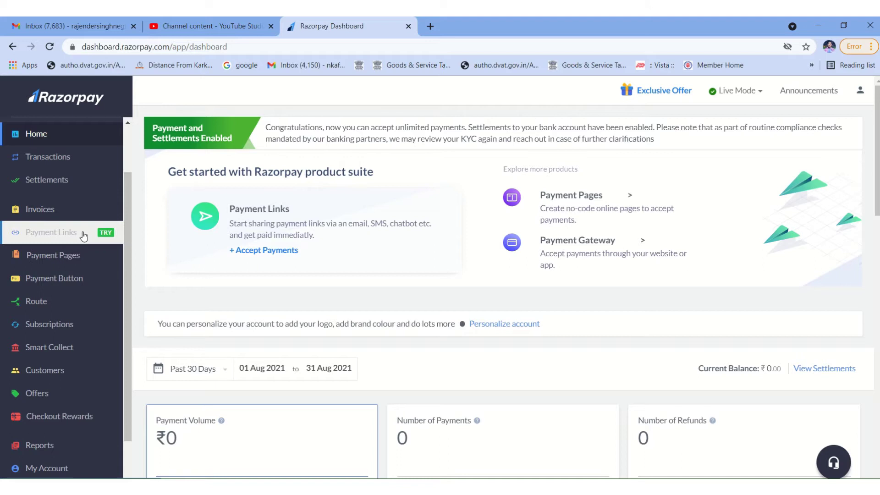
click(76, 260)
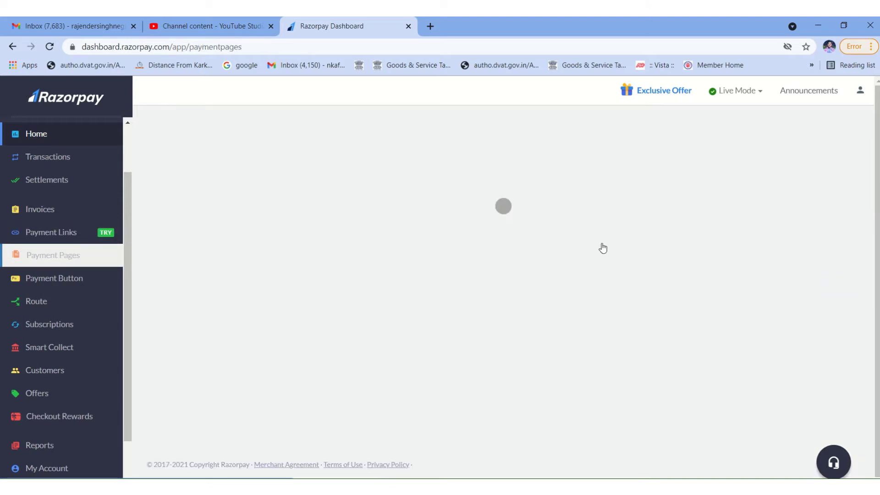
scroll(511, 276, down, 2)
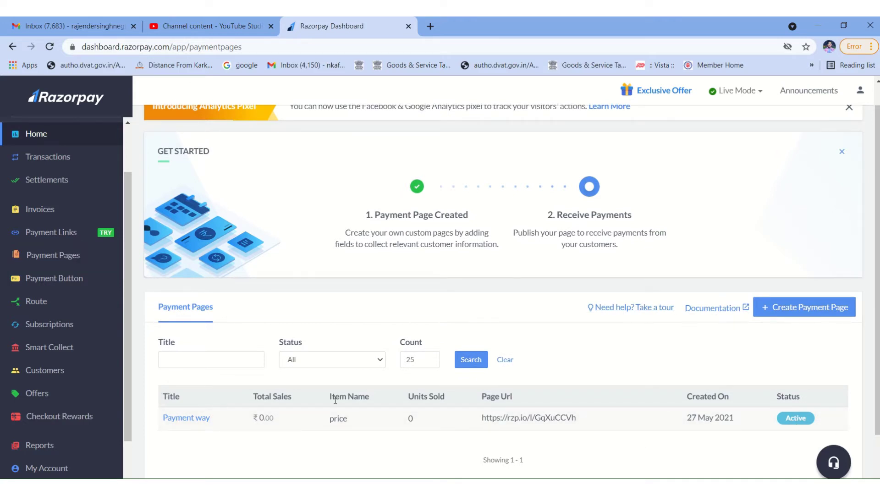
click(179, 418)
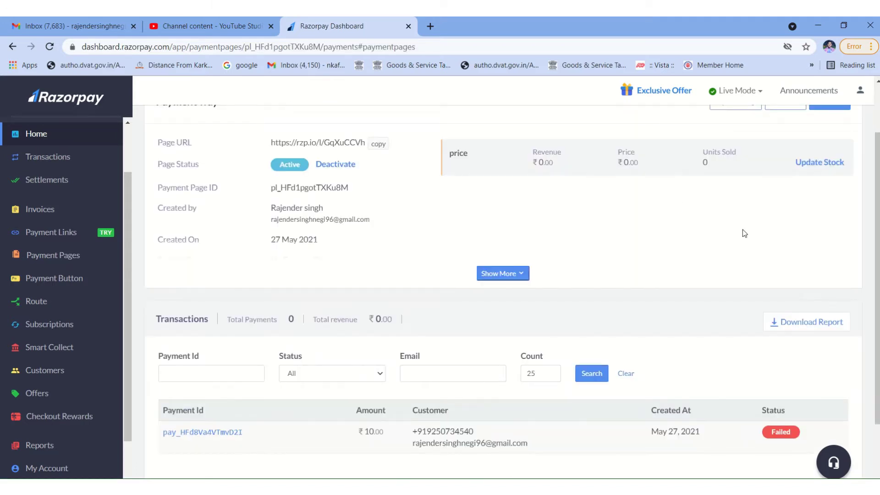
drag(877, 212, 876, 181)
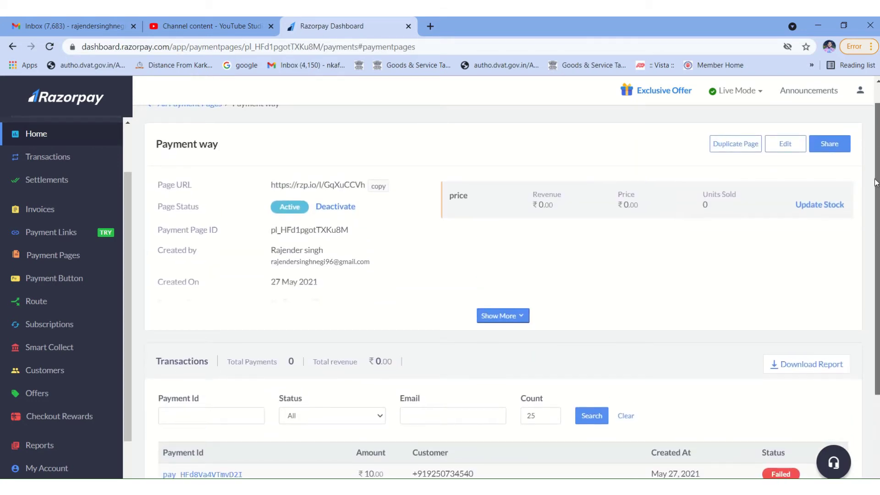
mouse_move(876, 182)
mouse_down()
mouse_move(876, 216)
mouse_move(876, 174)
mouse_up()
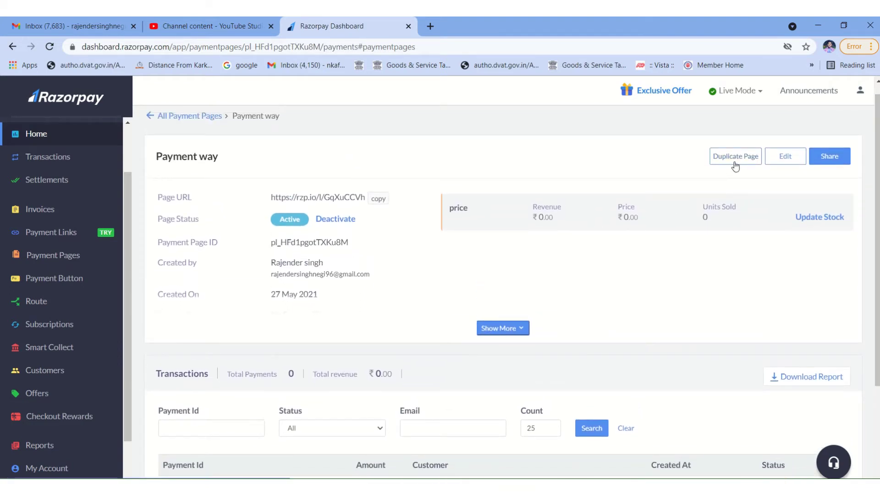
click(783, 156)
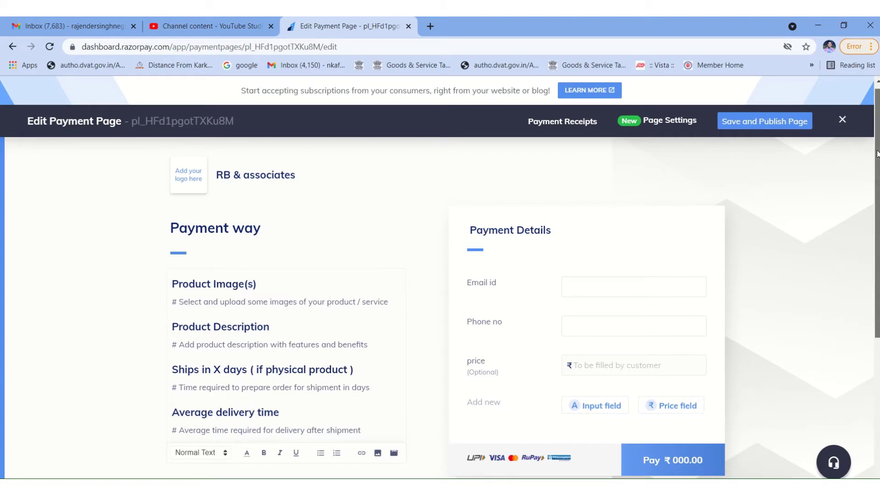
Examine the payment page's layout, its payment detail fields and the input types available for a new field
drag(875, 155, 875, 205)
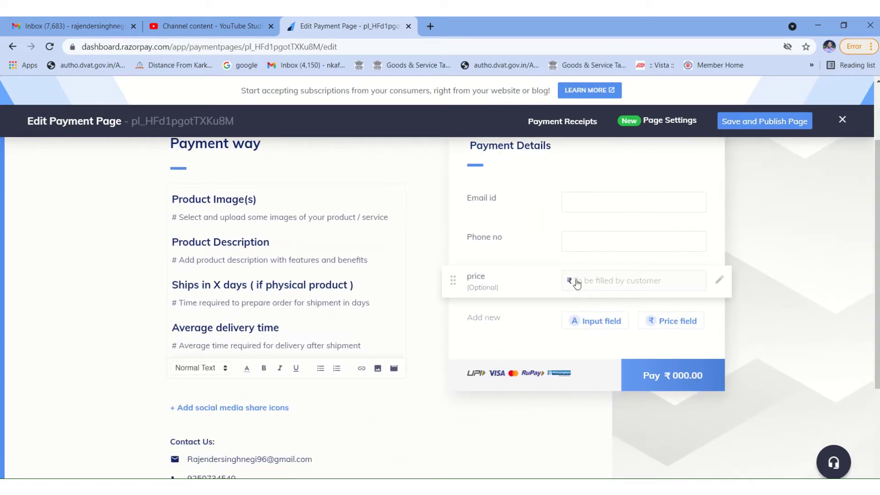
click(600, 327)
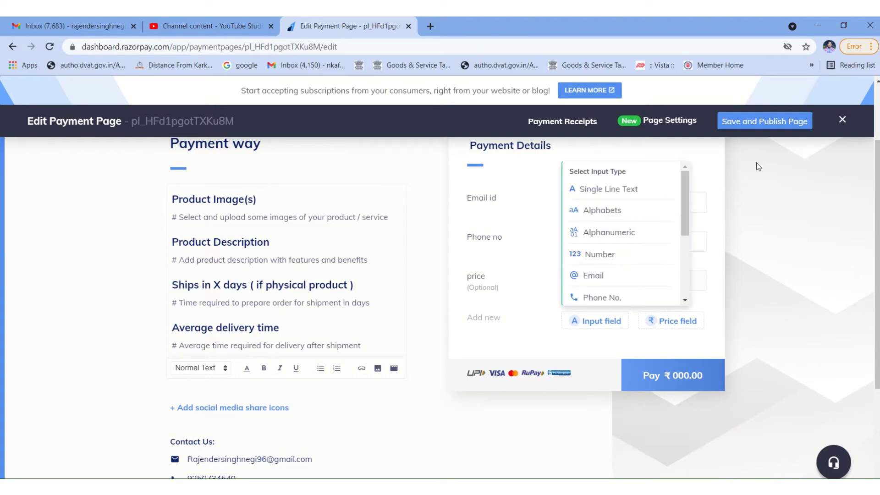
click(794, 262)
drag(876, 203, 876, 269)
scroll(875, 269, up, 2)
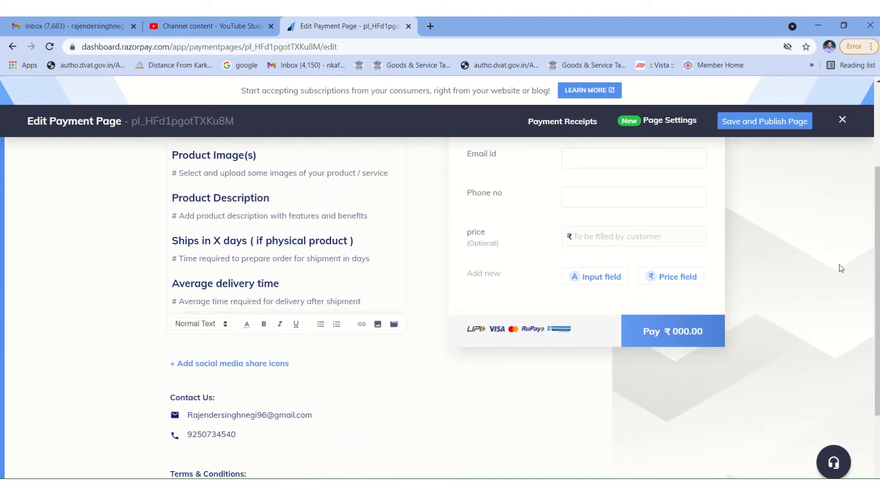
drag(873, 271, 876, 190)
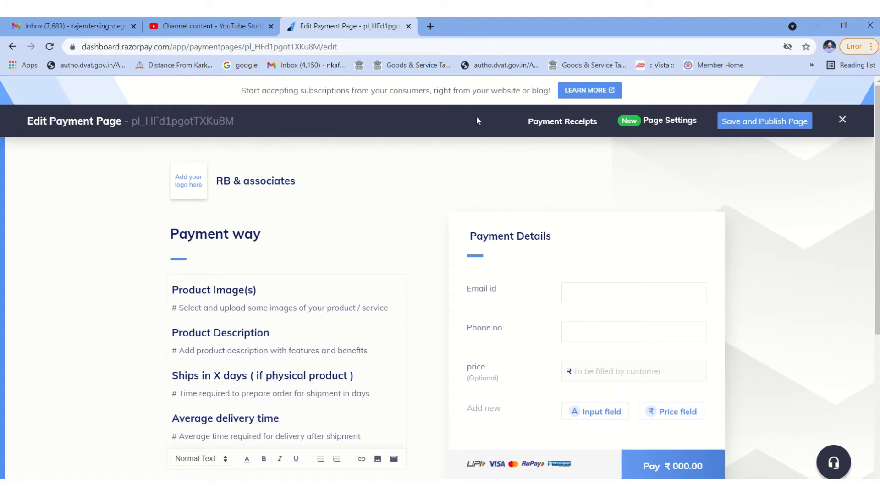
Review the payment receipts settings of the page and close them without saving
click(534, 125)
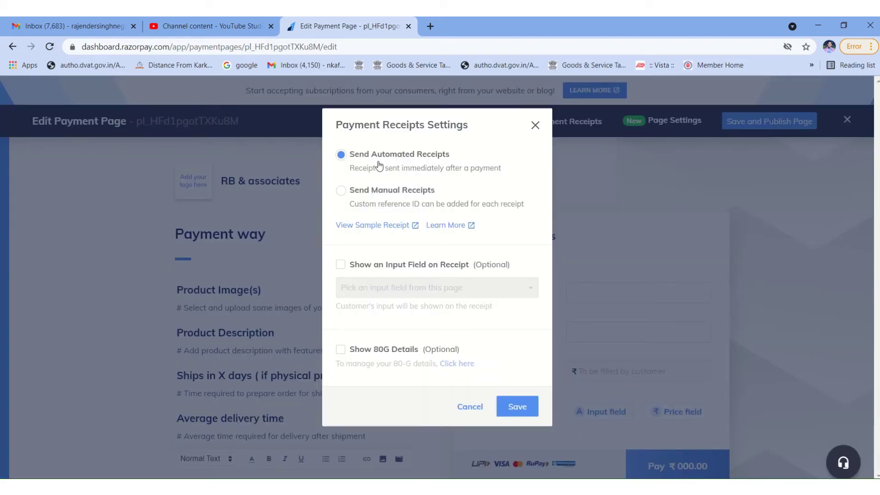
click(535, 126)
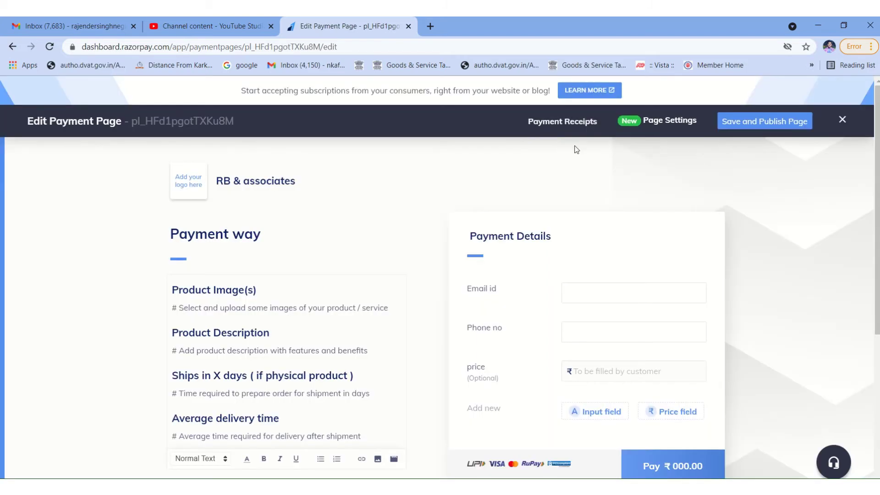
click(555, 124)
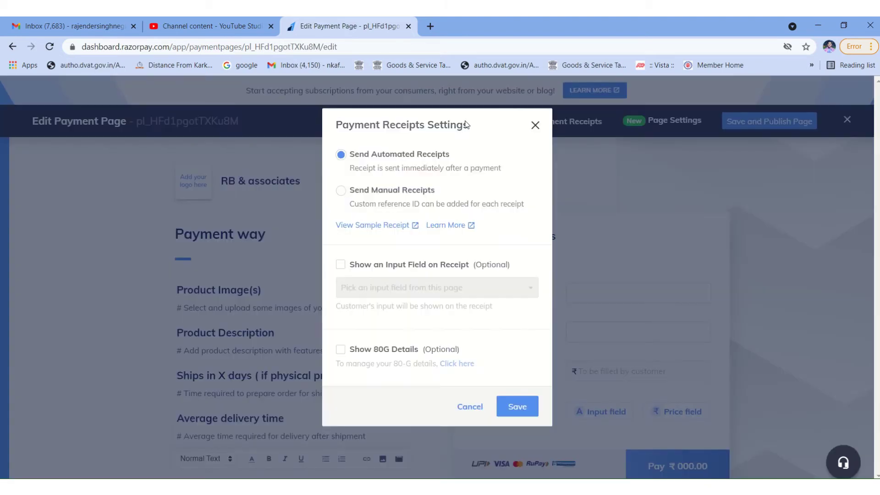
click(534, 125)
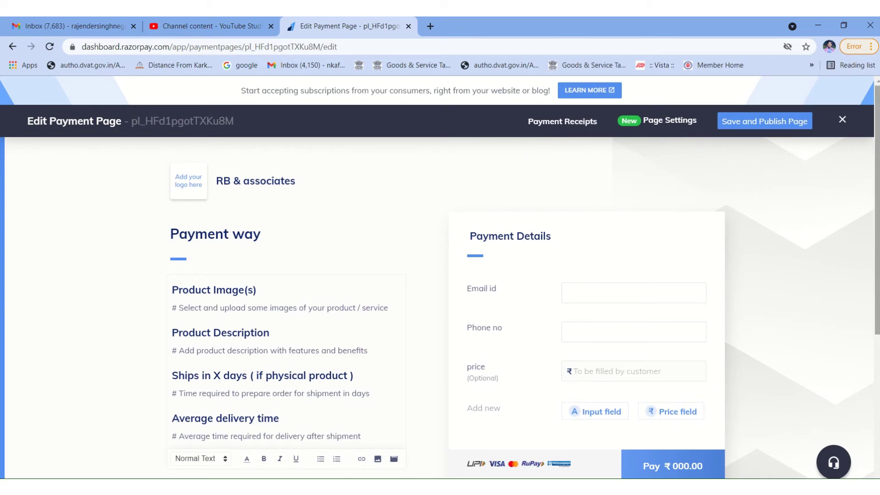
Look over the page's contact details and terms, and leave the payment page editor, discarding changes
scroll(876, 211, down, 5)
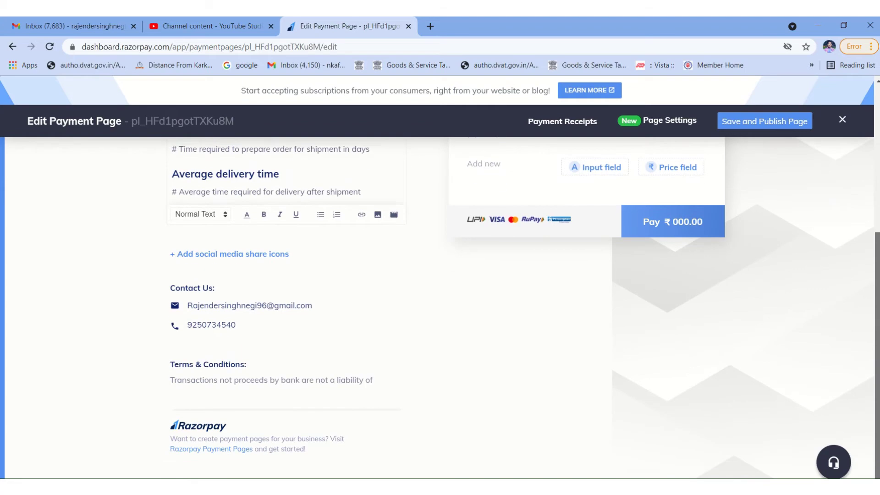
scroll(729, 145, up, 5)
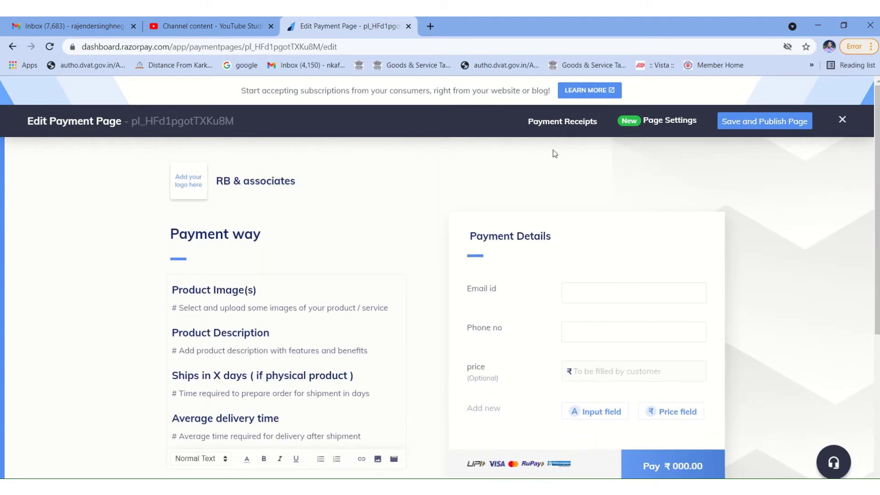
click(842, 122)
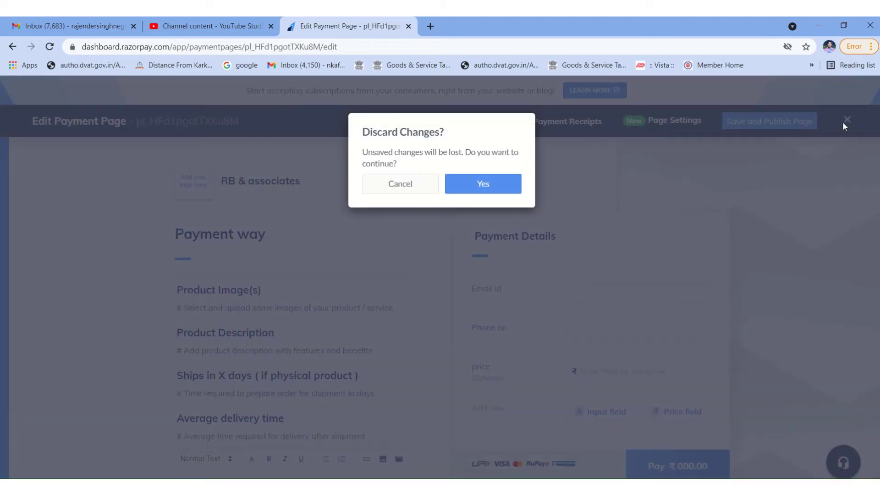
click(478, 185)
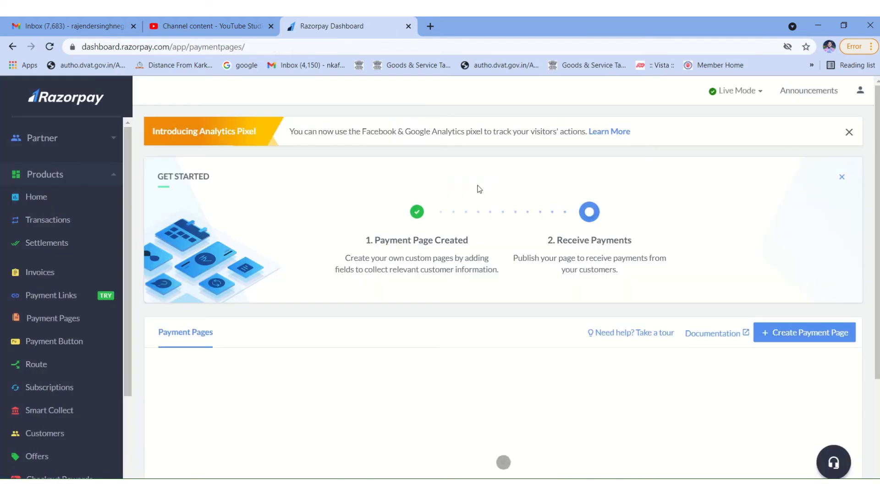
Open Payment Links and go through its introduction to reach the payment links list
click(57, 301)
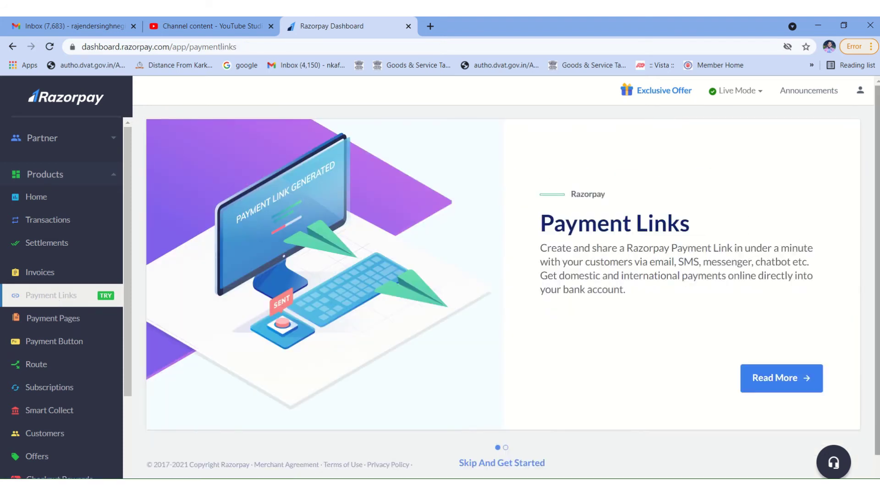
scroll(877, 218, down, 1)
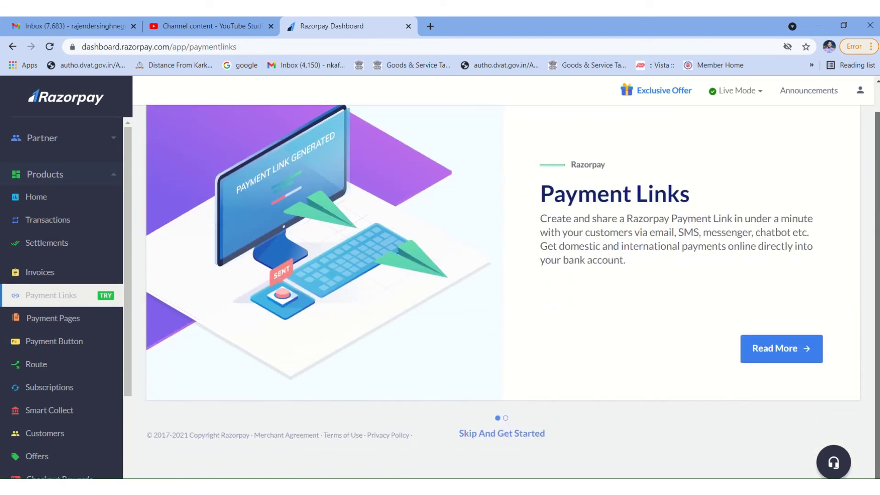
click(763, 362)
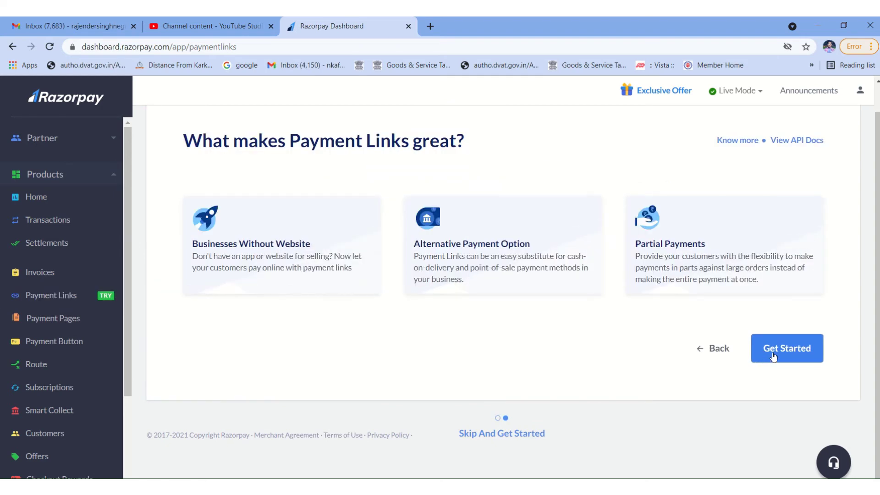
click(773, 356)
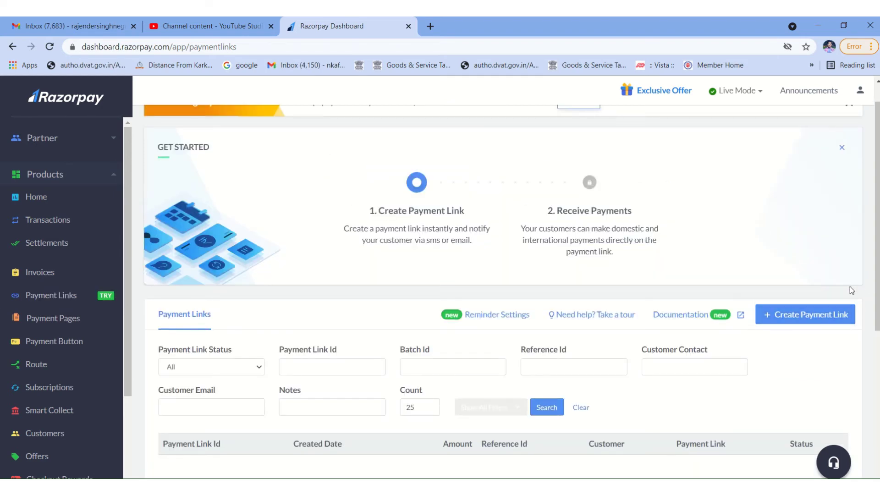
Start a new Standard Payment Link, review the form's fields from amount to notes, and cancel it
click(790, 316)
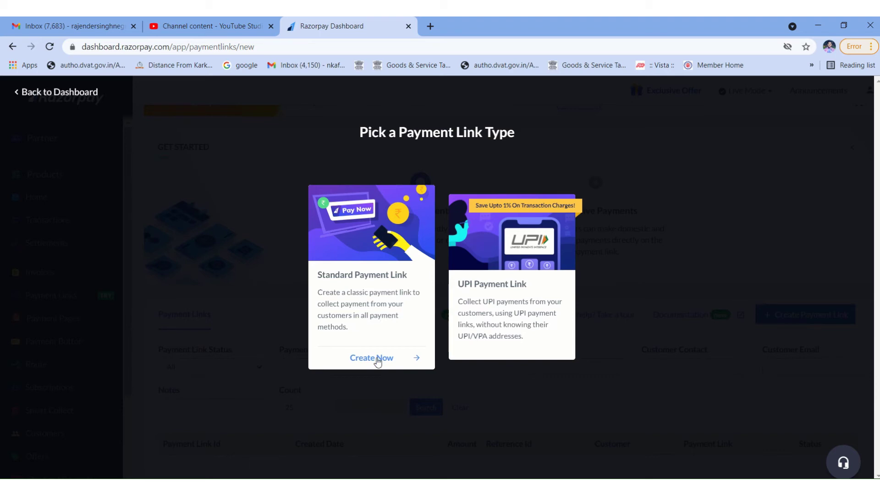
click(377, 361)
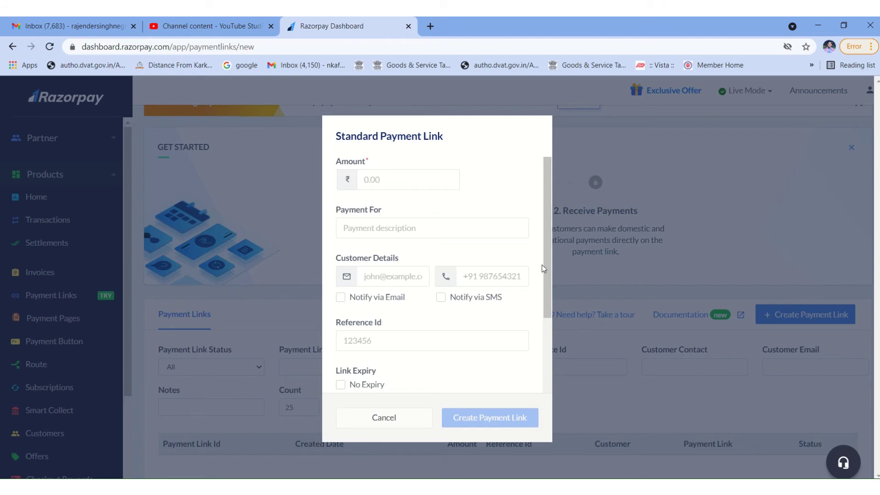
drag(549, 260, 551, 369)
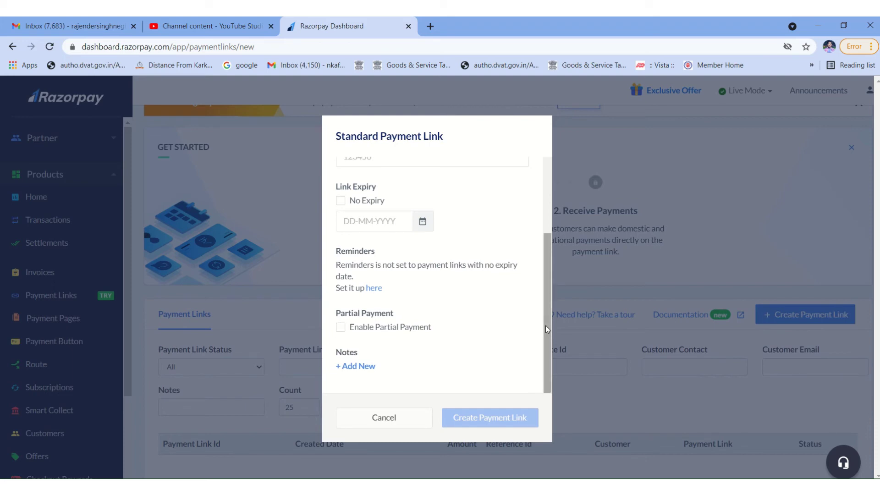
drag(545, 325, 546, 353)
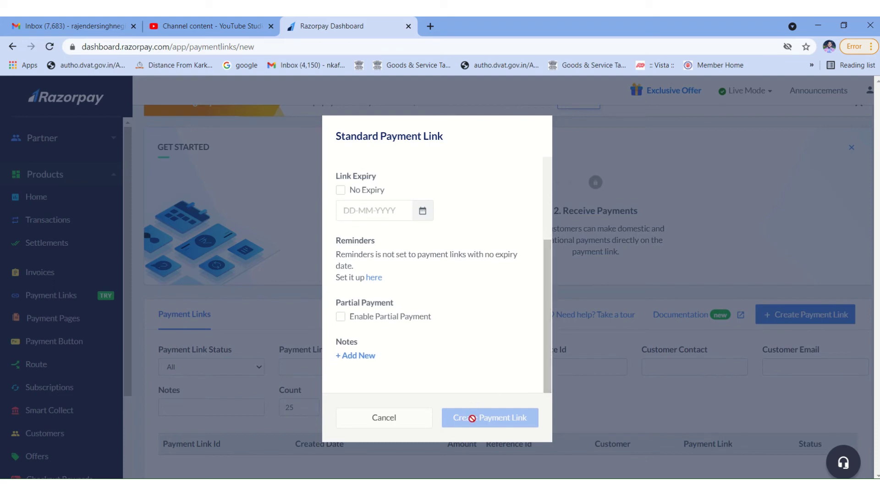
click(403, 421)
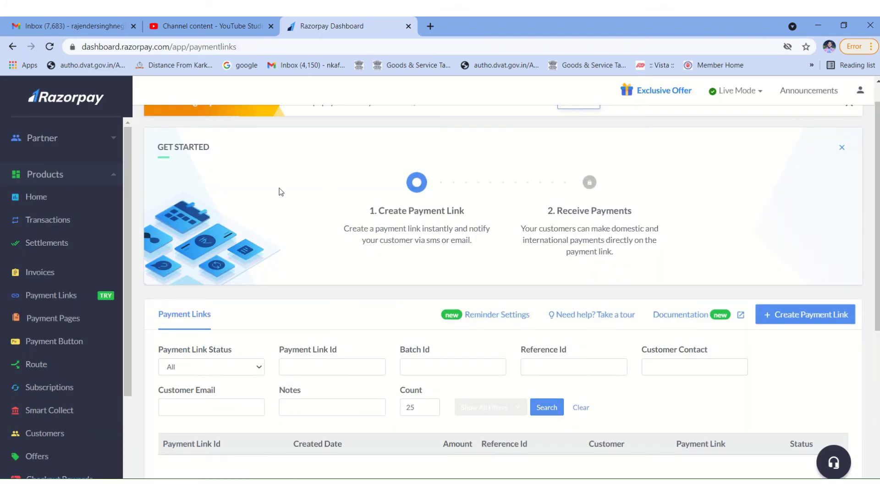
Open the Payment Button list and bring up the HTML code of the Covid relief button
click(58, 326)
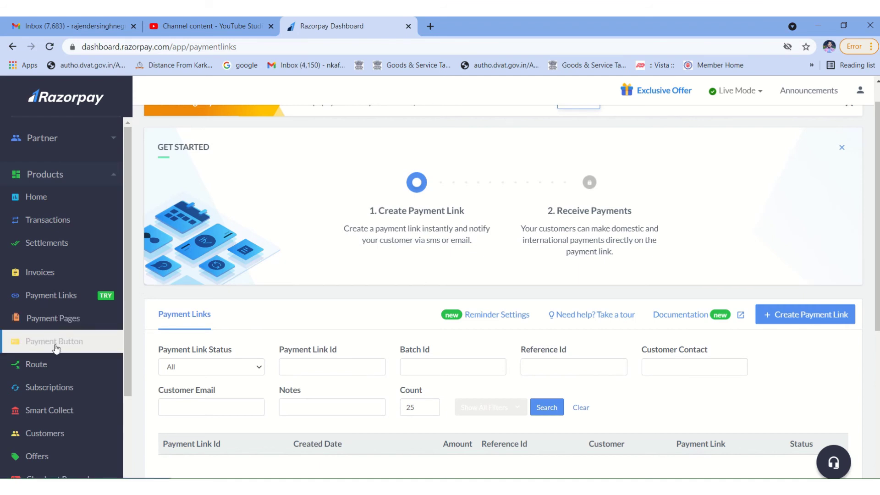
click(55, 345)
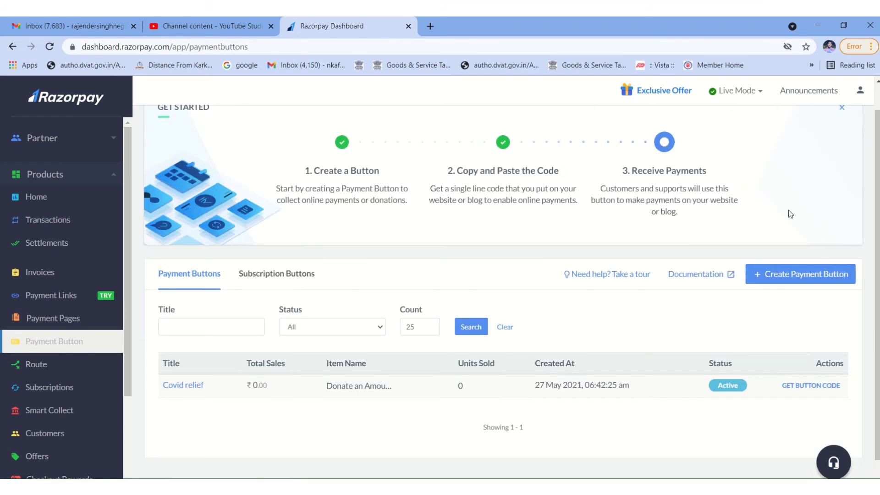
click(800, 383)
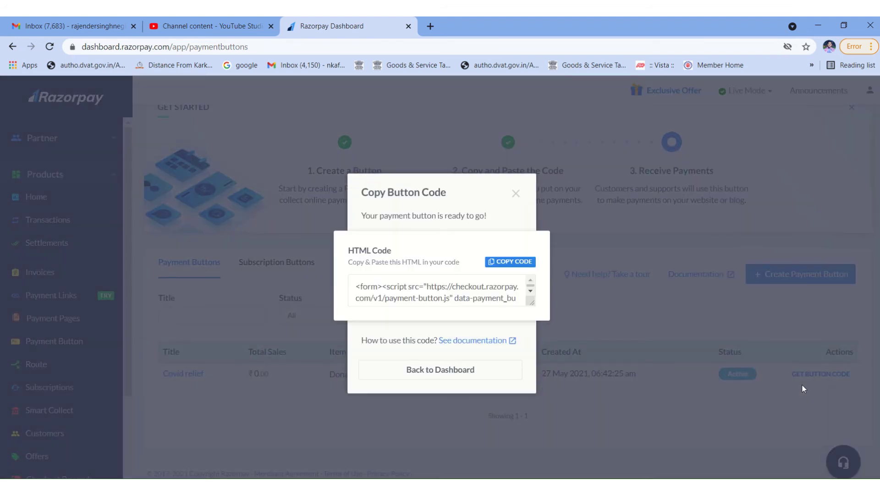
Read through the button's HTML embed code from start to end and close the code dialog
click(530, 290)
click(530, 290)
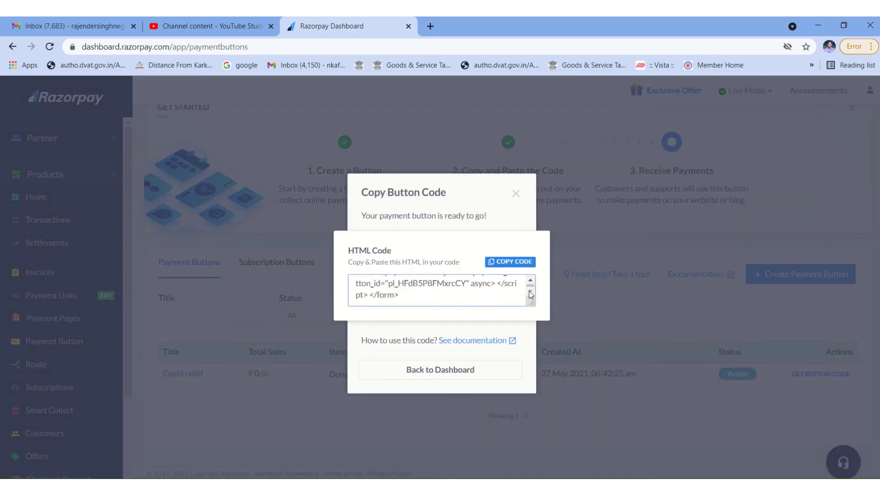
click(530, 281)
click(530, 282)
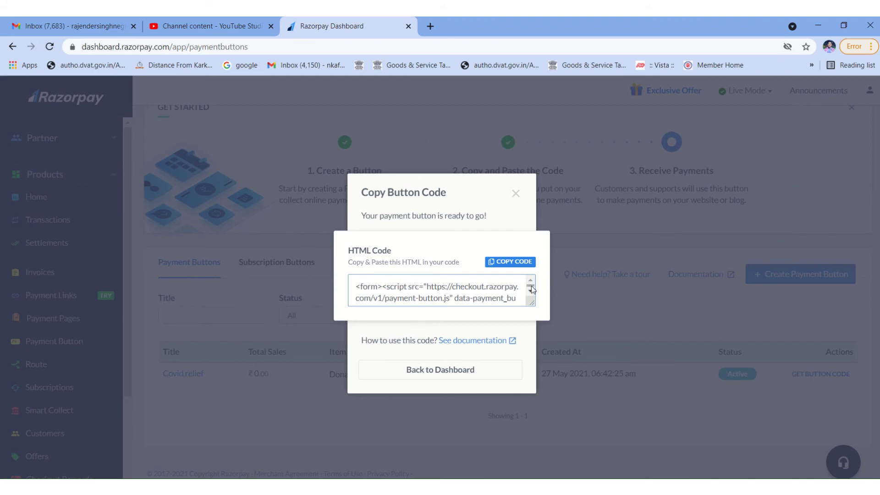
click(530, 291)
click(530, 290)
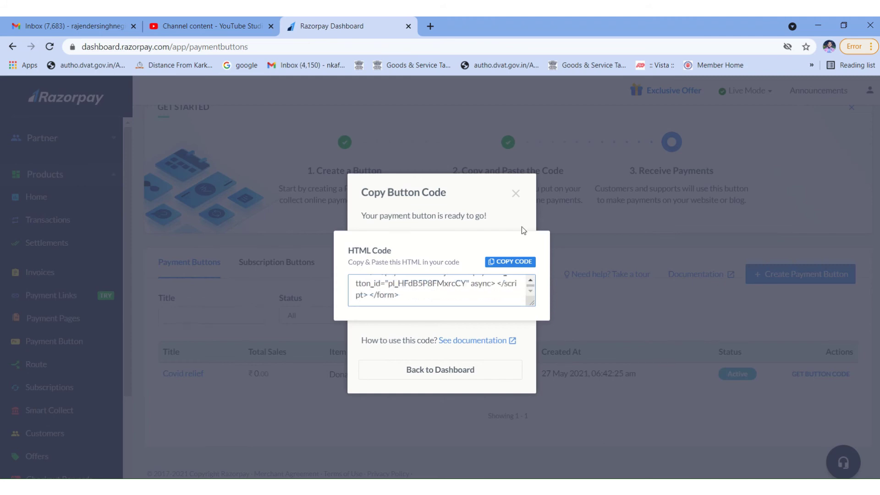
click(516, 192)
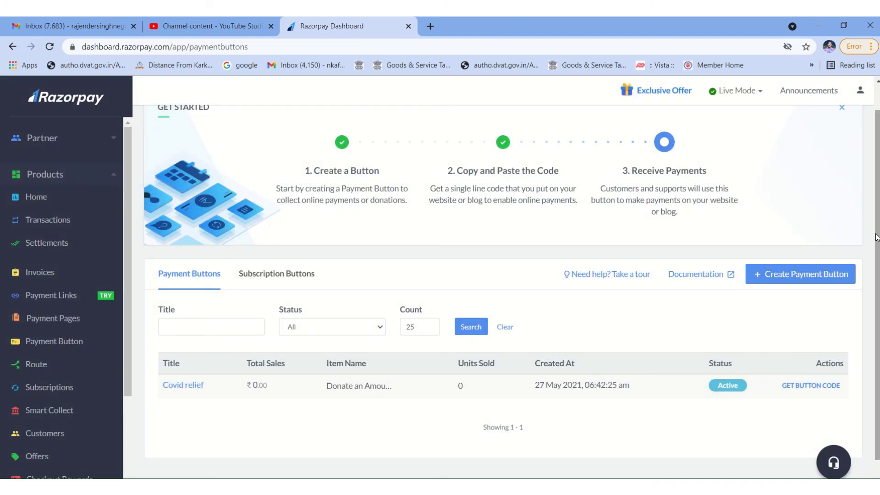
Go to the dashboard's Settings and show the API Keys section
scroll(877, 228, up, 1)
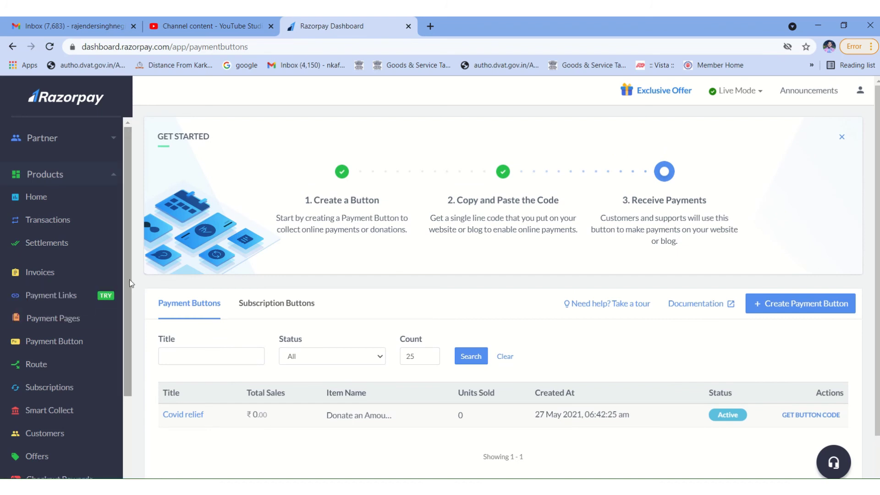
drag(129, 279, 137, 426)
click(86, 438)
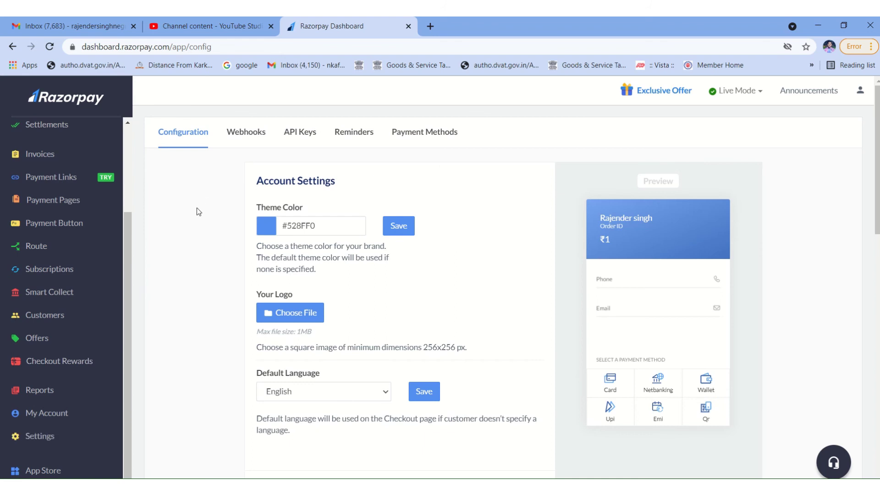
click(303, 133)
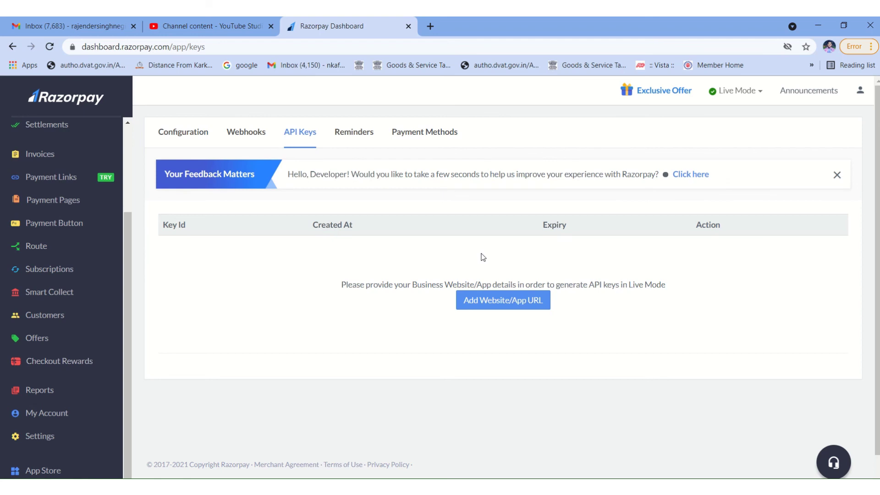
Look at the website/app link form for API keys, cancel it, and return to the payment buttons list
click(482, 303)
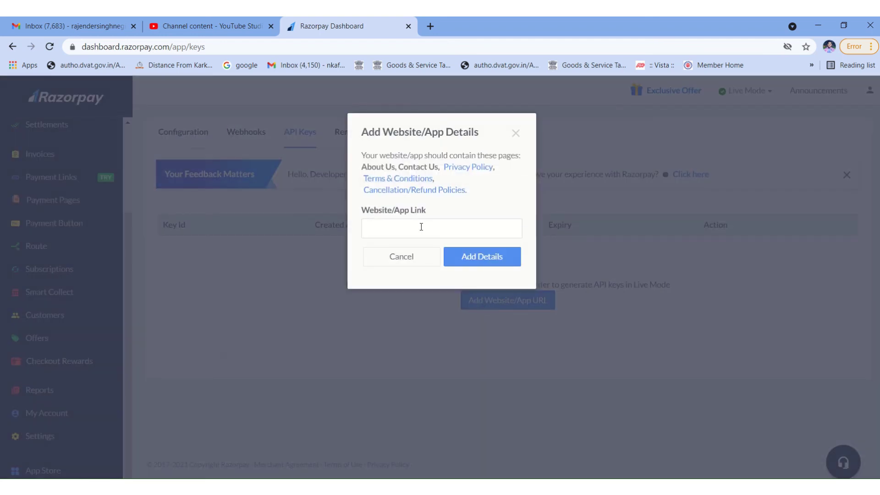
click(396, 259)
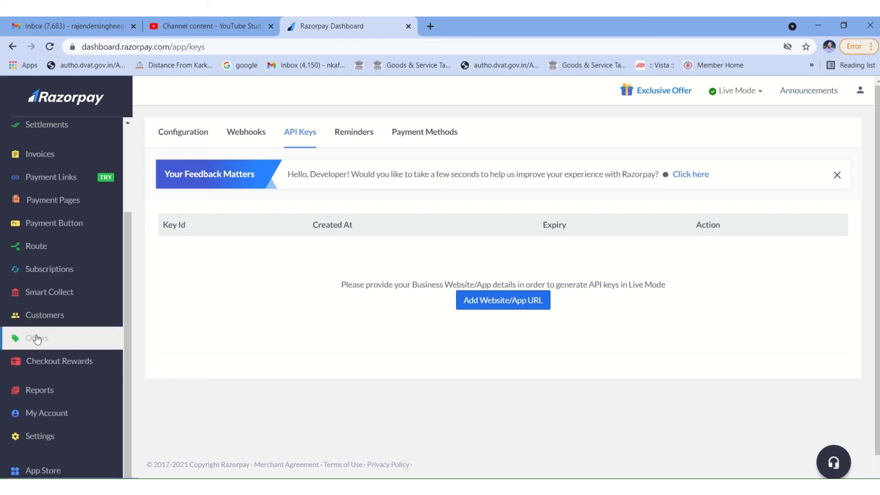
click(54, 225)
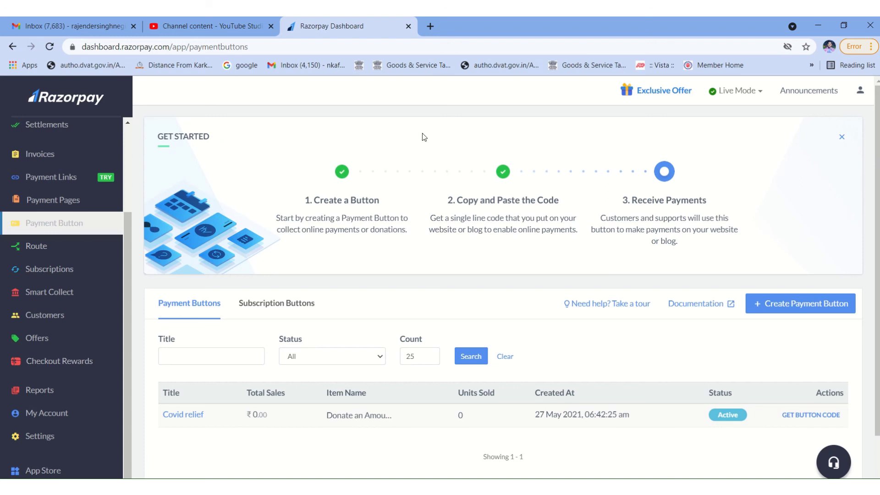
drag(422, 133, 468, 21)
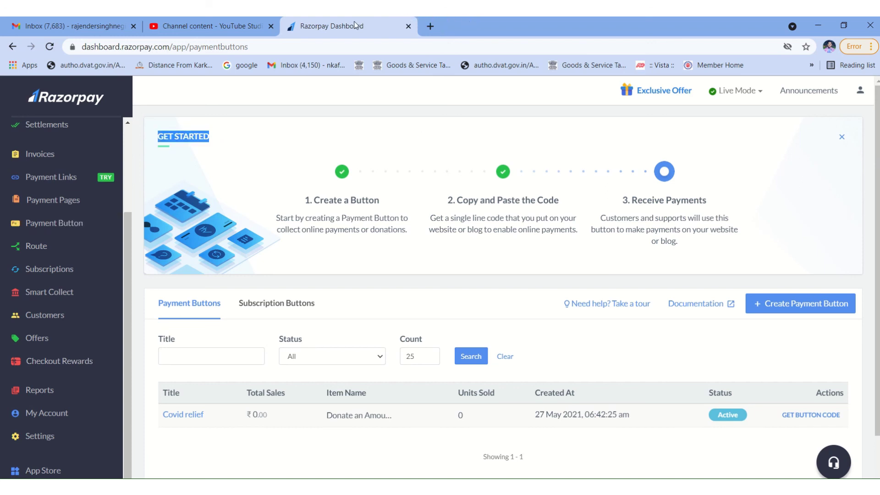
mouse_move(546, 16)
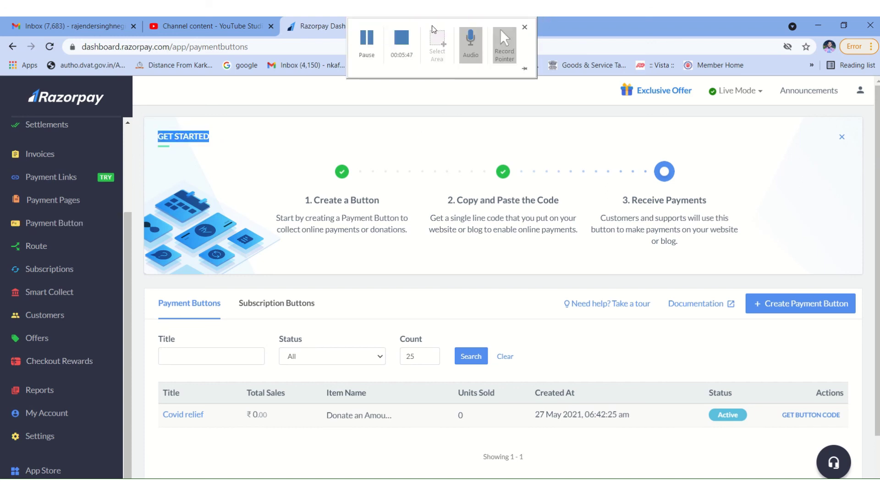
click(367, 38)
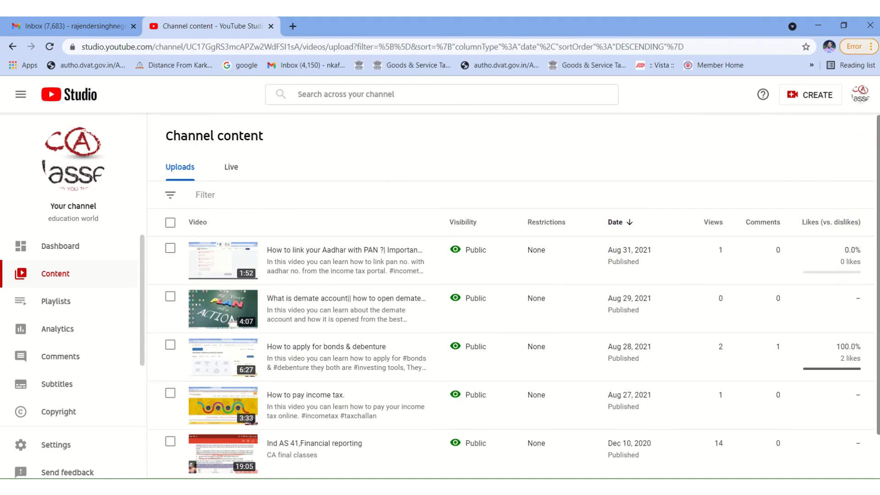